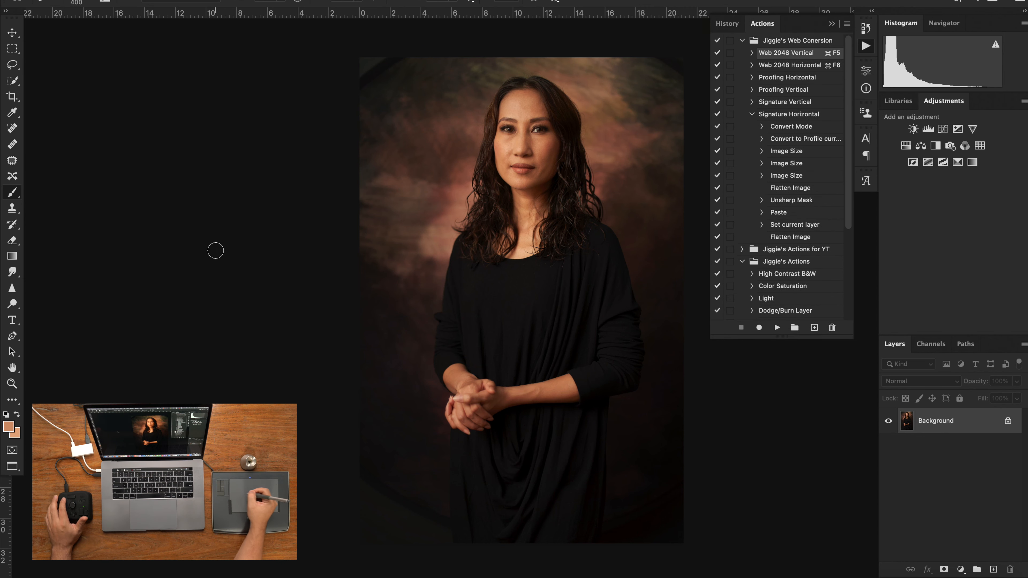
Step: Enlarge the brush tip over the portrait to about 1800 px
key("super+plus")
key("super+plus")
scroll(390, 271, "up", 5)
scroll(390, 270, "down", 10)
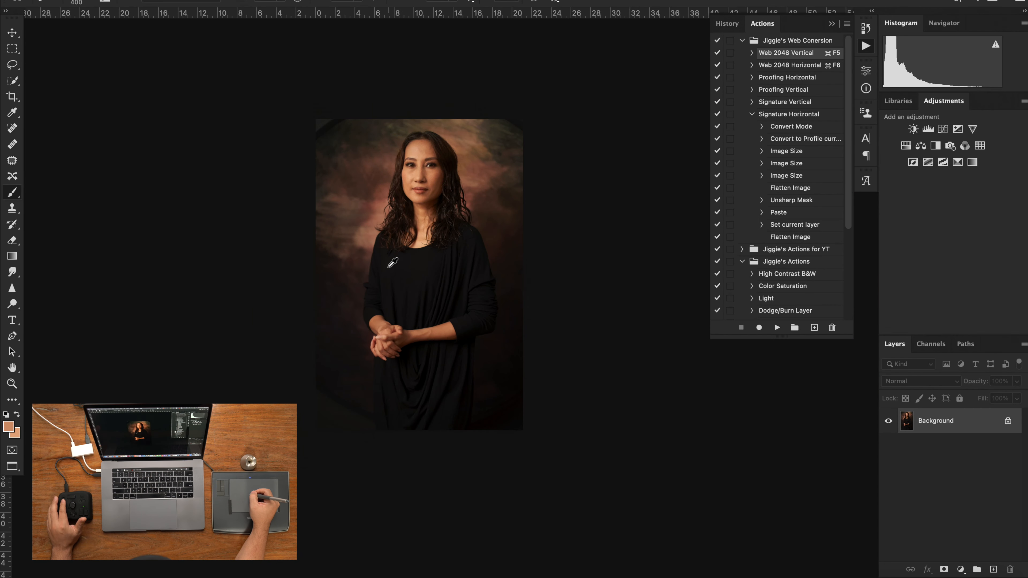
scroll(389, 258, "up", 5)
key("bracketright")
key("bracketright")
key("bracketright")
key("bracketright")
key("bracketright")
key("bracketright")
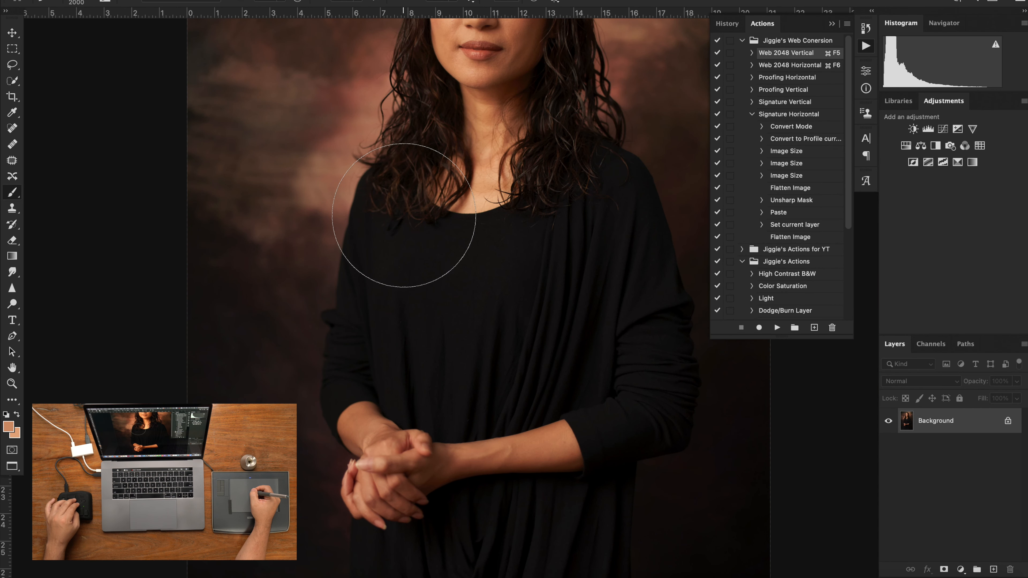
key("bracketright")
key("bracketright")
key("bracketright")
key("bracketright")
key("bracketright")
key("bracketright")
key("bracketright")
key("bracketright")
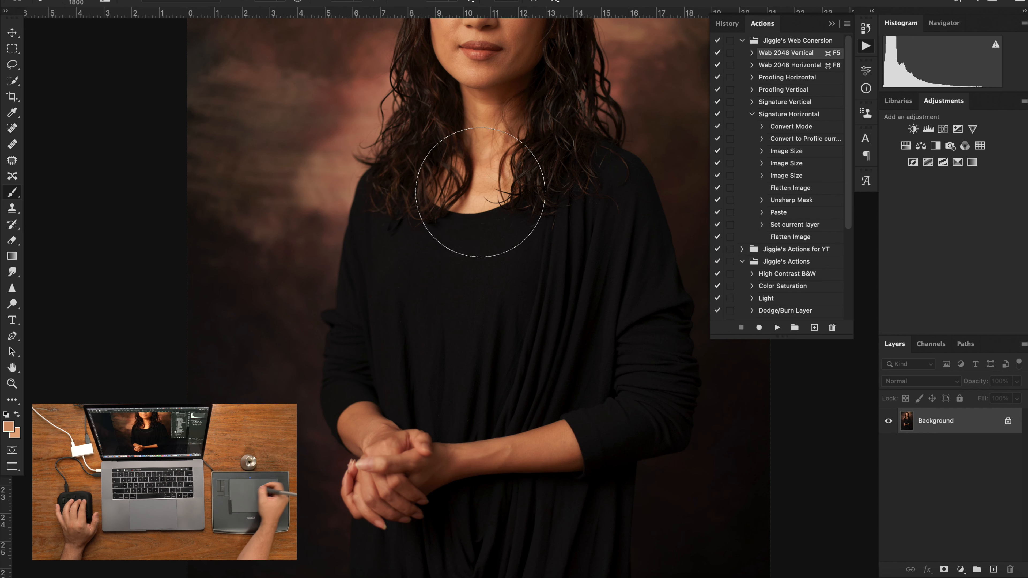
Step: Collapse the Jiggie's Web Conersion and Jiggie's Actions sets in the actions list
left_click(742, 41)
left_click(742, 65)
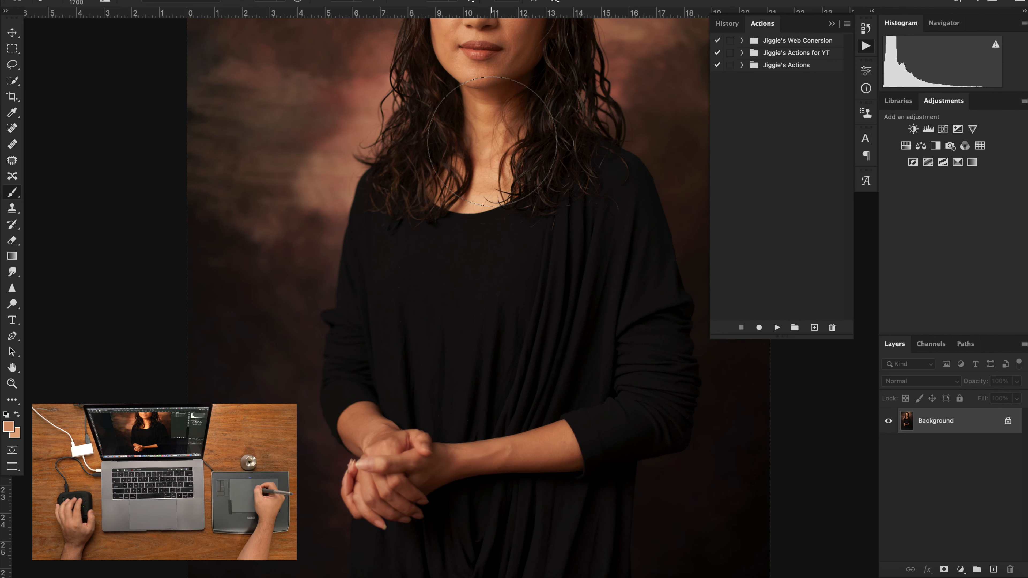
left_click_drag(512, 124, 497, 244)
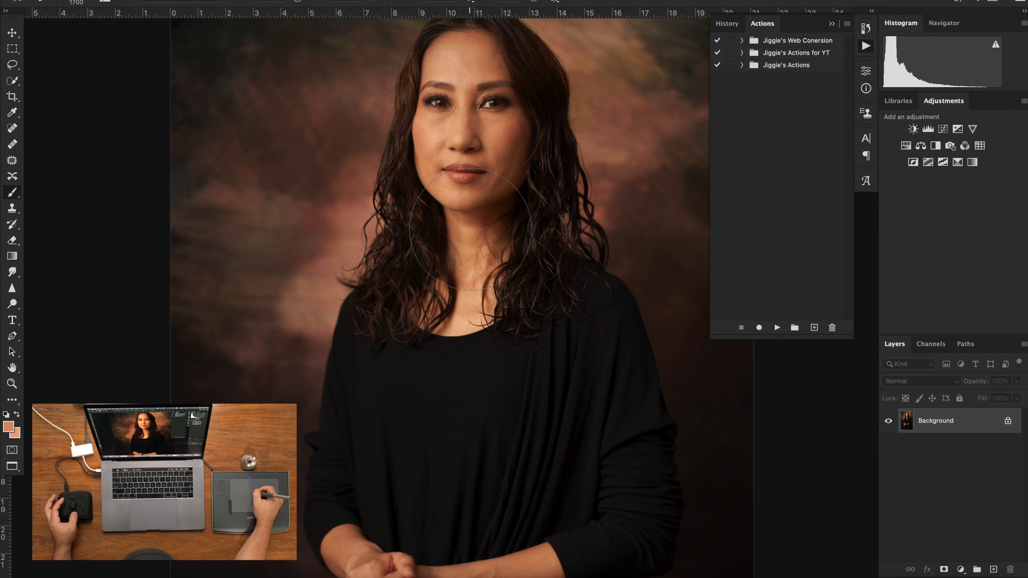
Step: Switch through the Spot Healing Brush and Patch tools to the Clone Stamp tool
key("j")
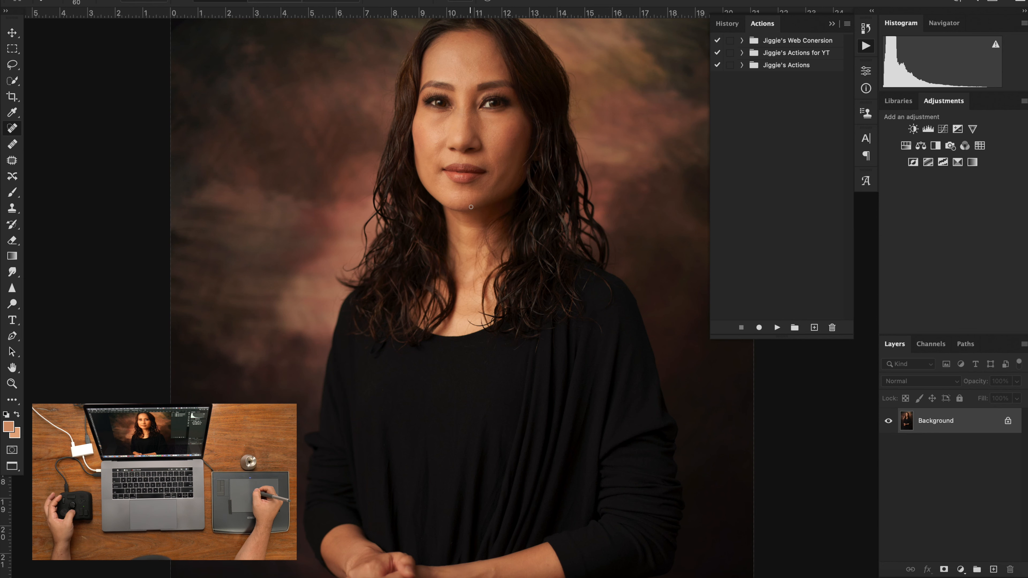
key("shift+j")
key("shift+j")
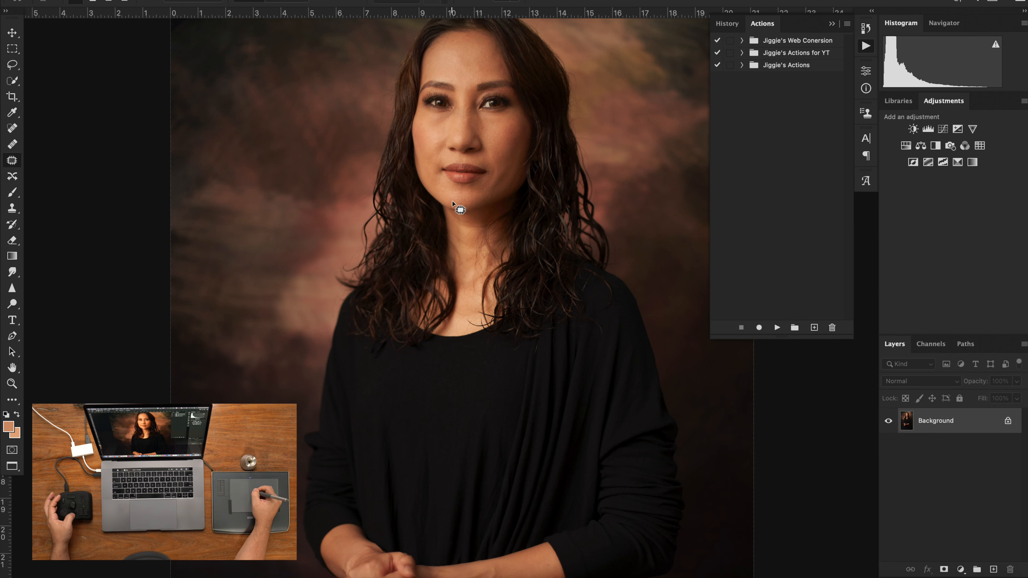
key("s")
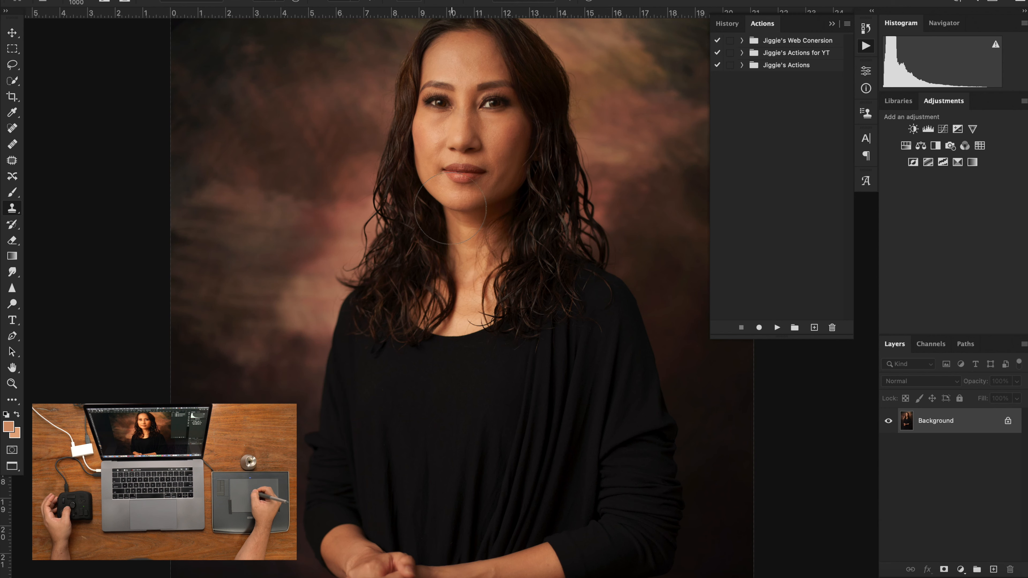
Step: Set the foreground color to white, hex ffffff
left_click(9, 426)
type("ffffff")
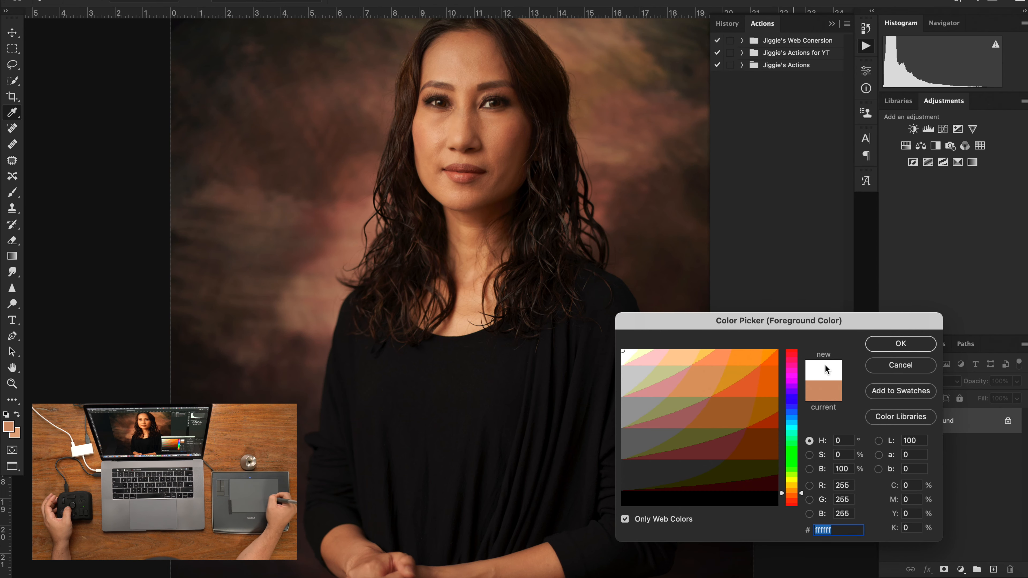
left_click(897, 344)
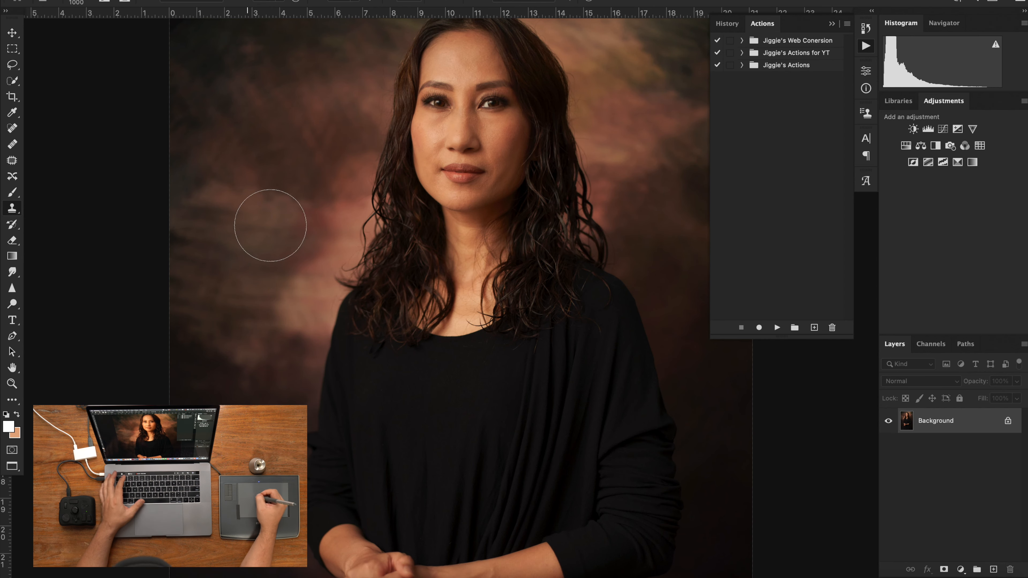
Step: Preview the whole portrait in full-screen mode and return to the standard workspace
left_click_drag(412, 183, 333, 280)
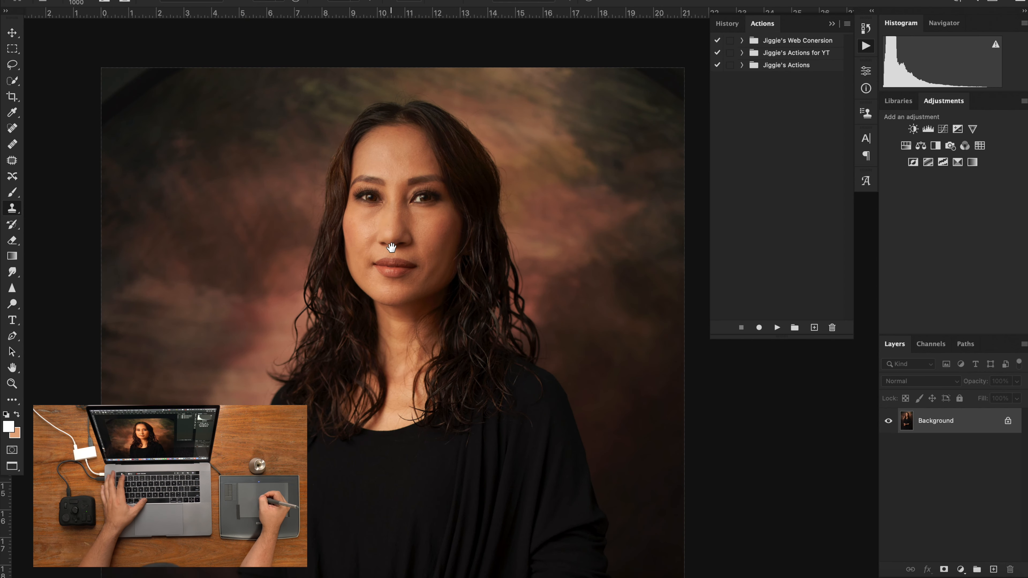
key("super+minus")
key("super+minus")
key("f")
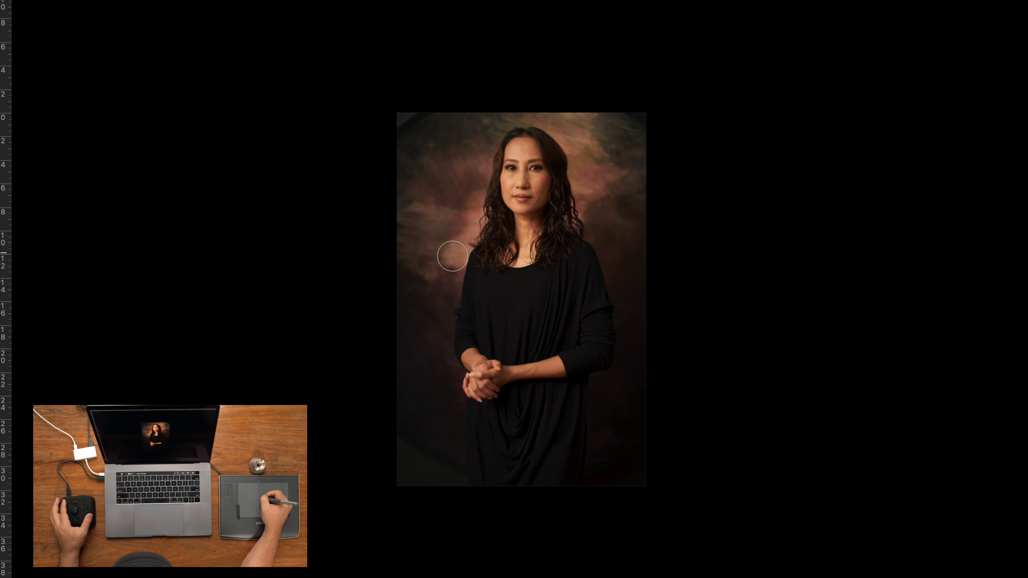
key("f")
key("f")
Step: Run the High Frequency action from the Jiggie's Actions set on the portrait
left_click_drag(490, 217, 402, 254)
scroll(437, 245, "up", 6)
mouse_move(404, 195)
left_mouse_down()
mouse_move(427, 295)
mouse_move(437, 193)
mouse_move(448, 264)
mouse_move(436, 271)
left_mouse_up()
scroll(430, 222, "up", 2)
scroll(436, 205, "up", 3)
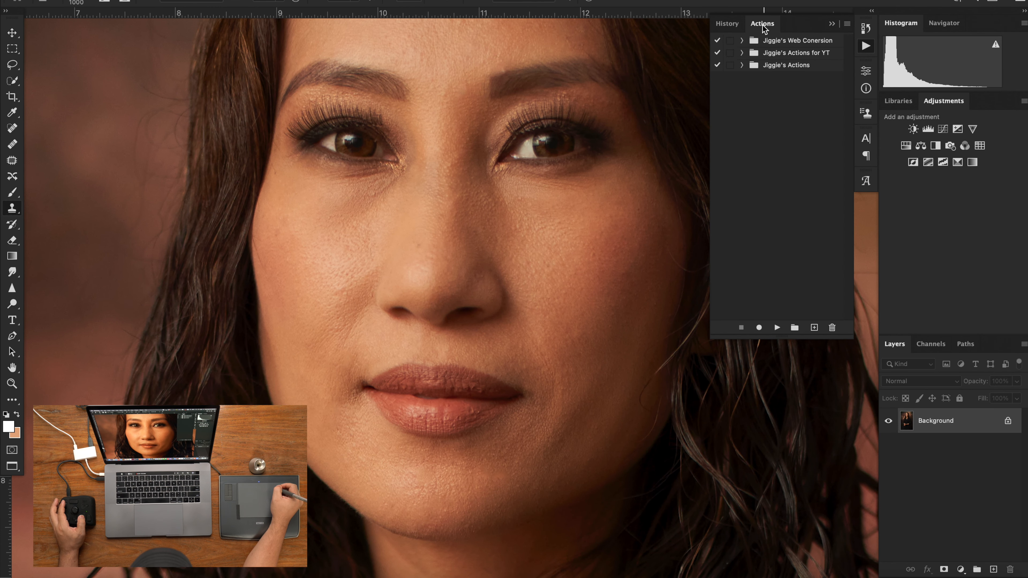
left_click(743, 66)
left_click(775, 250)
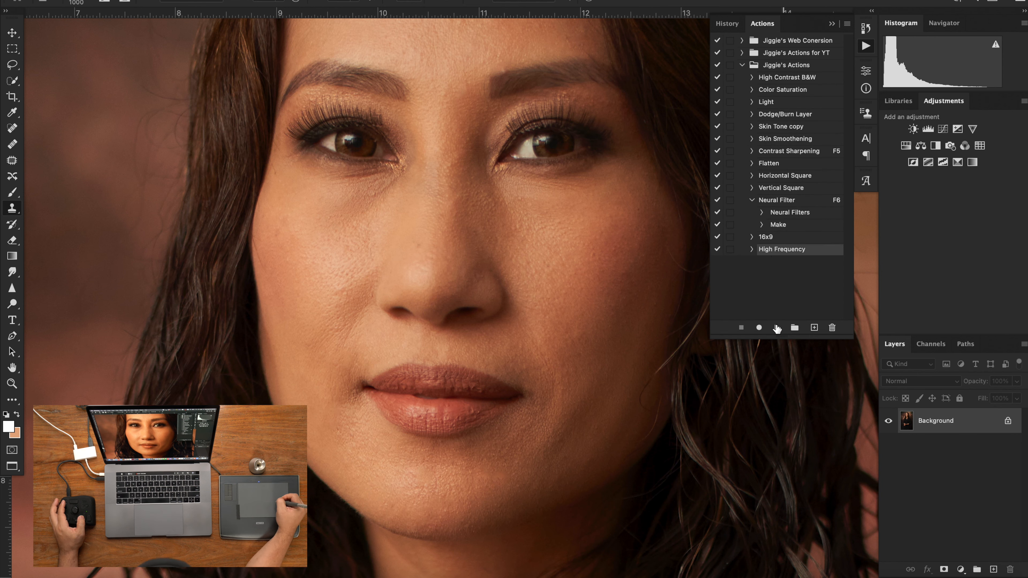
left_click(795, 328)
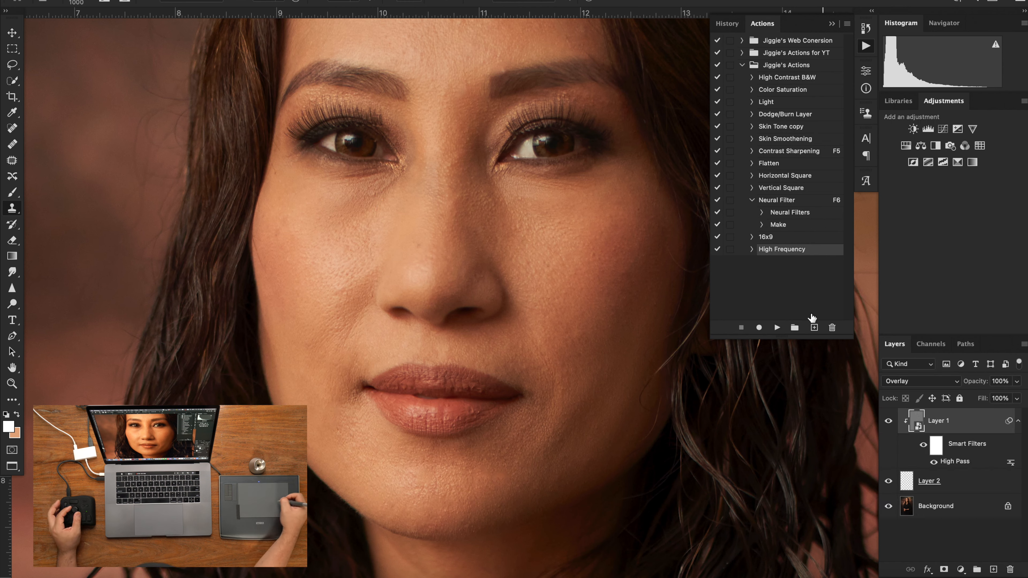
Step: Make Layer 2 the active layer and shrink the Brush tool's tip to 35 px
left_click(905, 486)
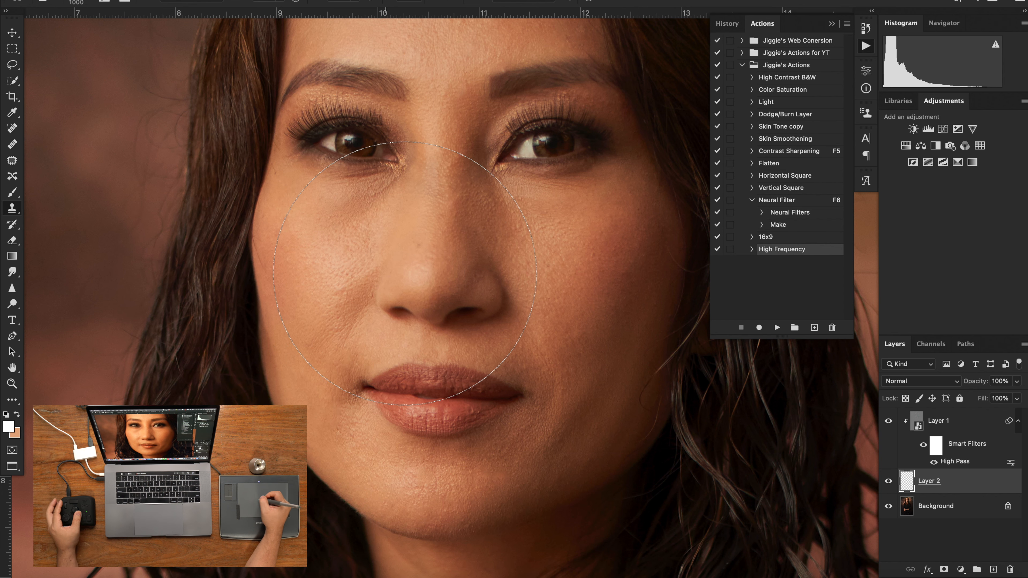
key("bracketleft")
key("bracketleft")
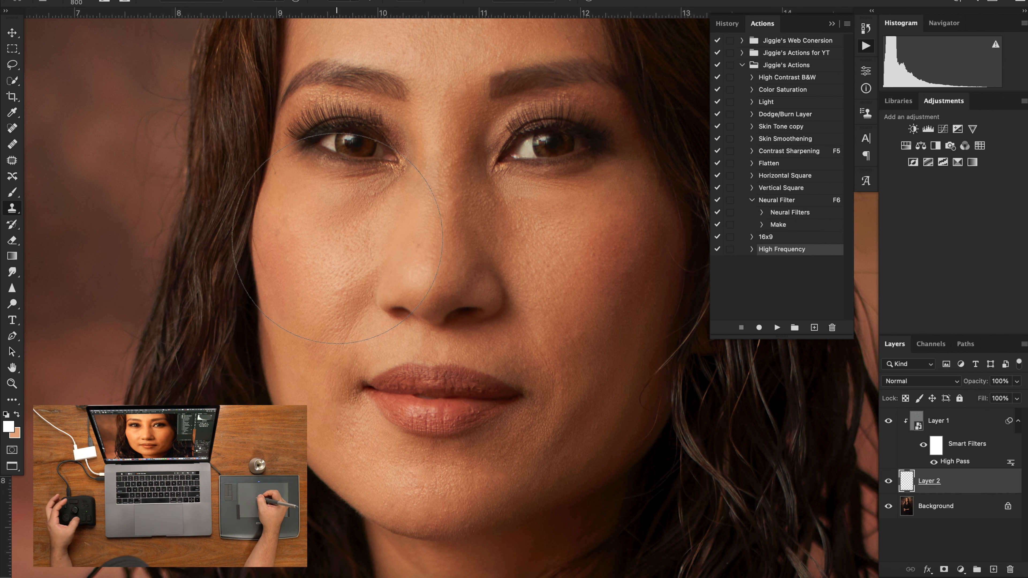
key("b")
key("bracketleft")
key("bracketleft")
key("bracketleft")
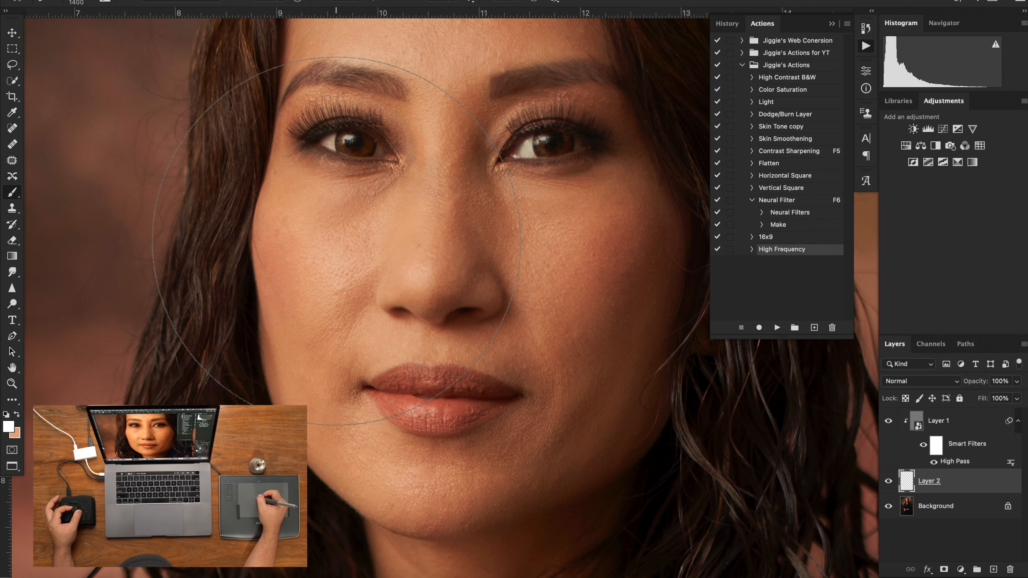
key("bracketleft")
key("bracketleft")
key("bracketleft")
key("bracketleft")
key("bracketleft")
key("bracketleft")
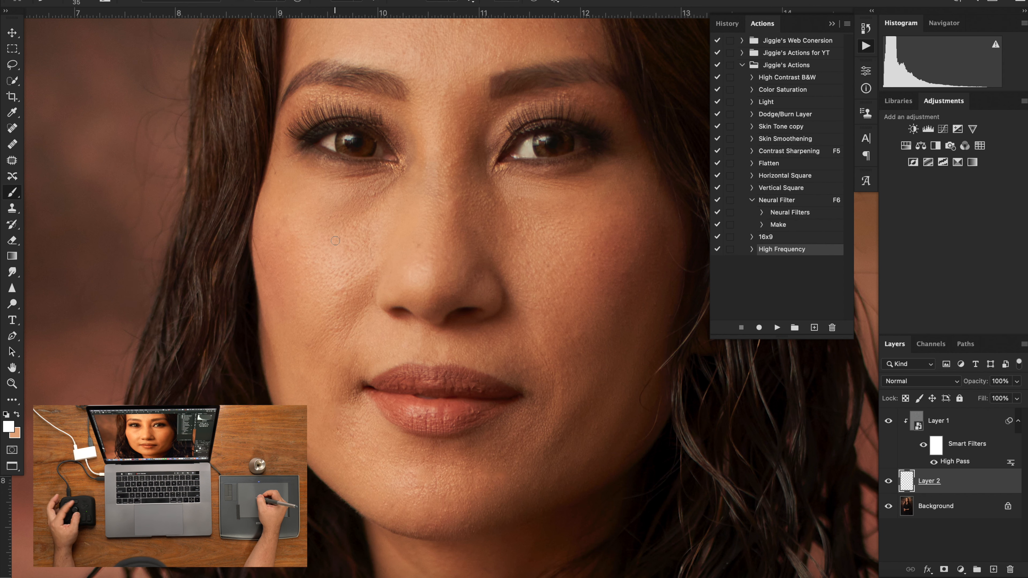
Step: Adjust the brush strength and paint sampled cheek tones over the shadows beneath both eyes on Layer 2
left_click(353, 233, "alt")
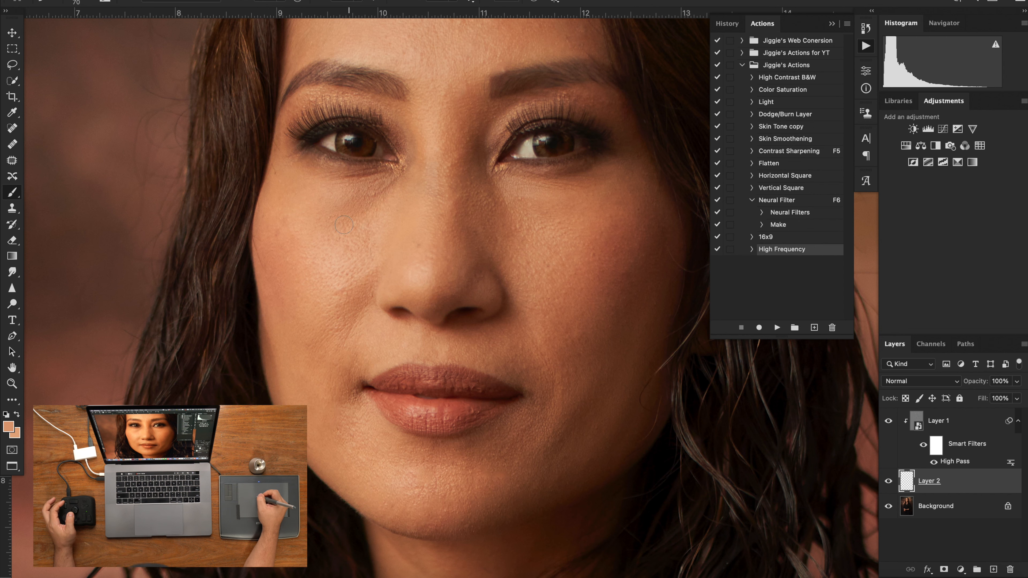
left_click(359, 2)
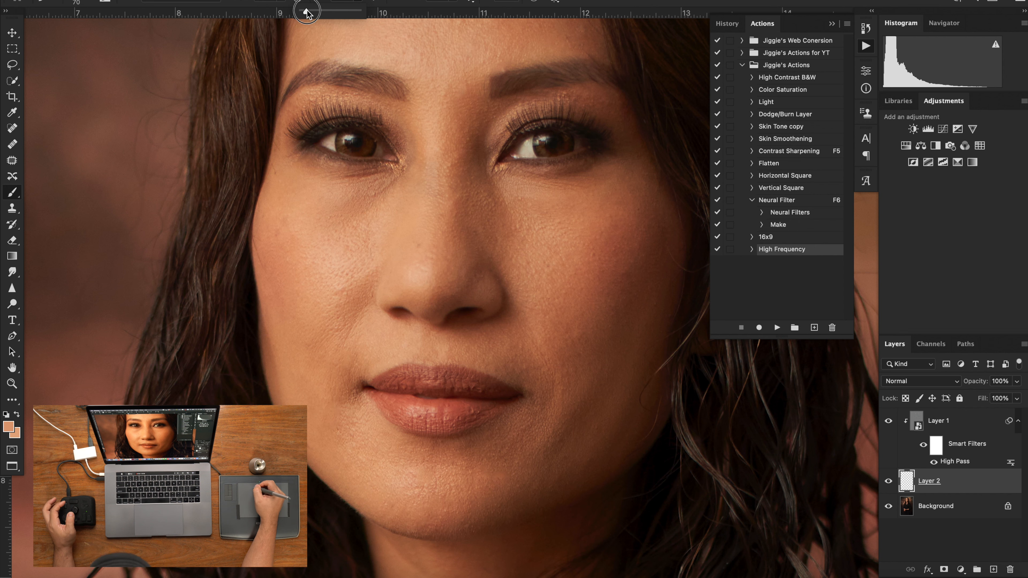
left_click(348, 2)
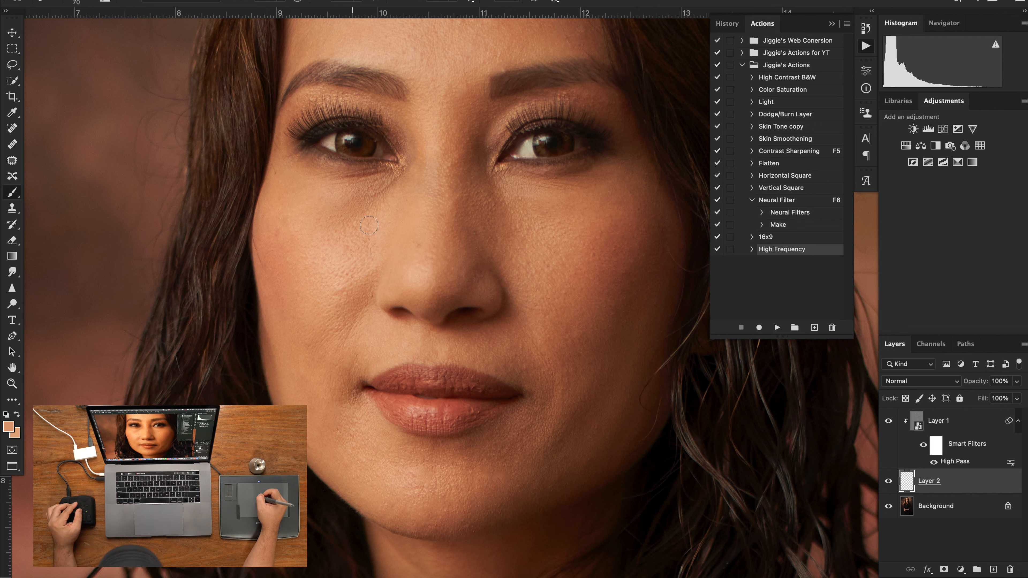
left_click_drag(357, 214, 367, 205)
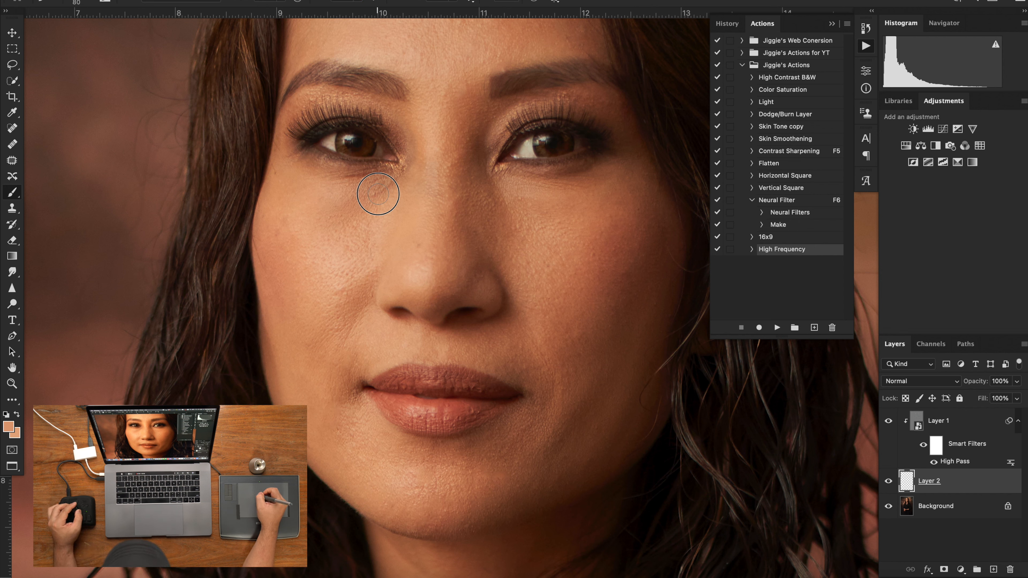
key("bracketleft")
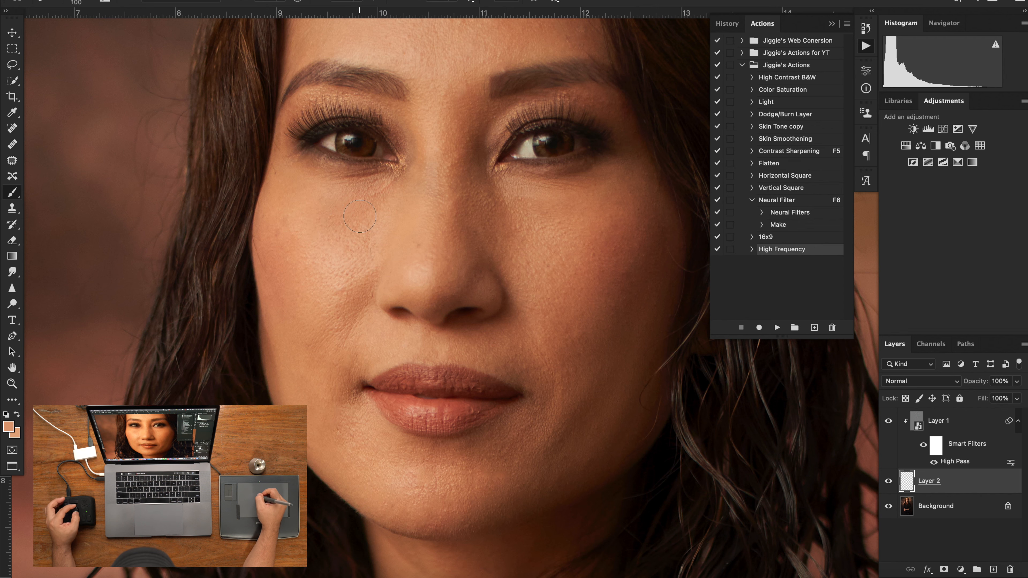
left_click(537, 228, "alt")
mouse_move(533, 222)
left_mouse_down()
mouse_move(525, 208)
mouse_move(545, 206)
mouse_move(546, 221)
left_mouse_up()
Step: Sample skin tones beside the mouth and paint over the uneven shading around its shadowed corner on Layer 2
key("space")
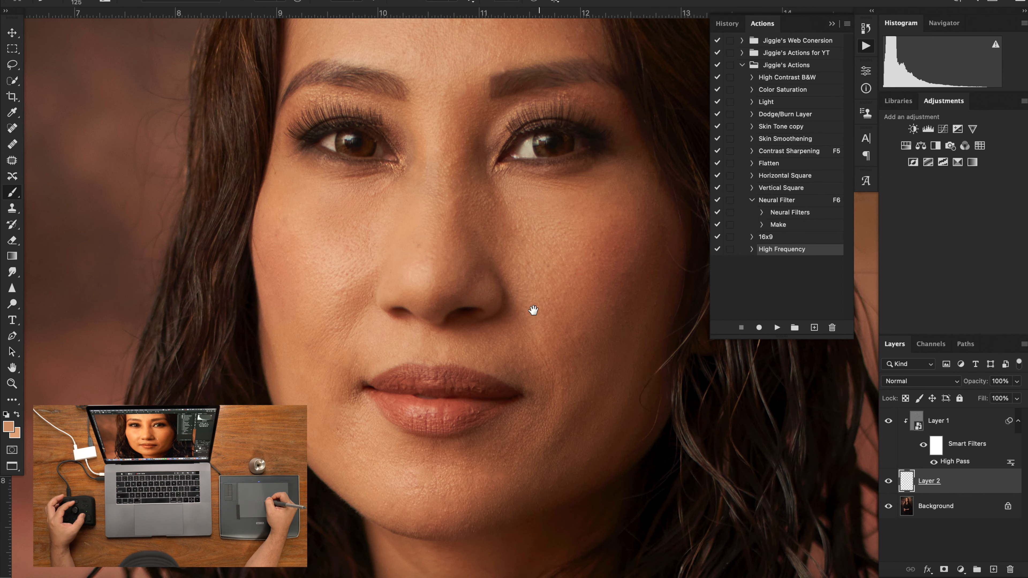
left_click_drag(534, 310, 455, 164)
scroll(499, 309, "down", 2)
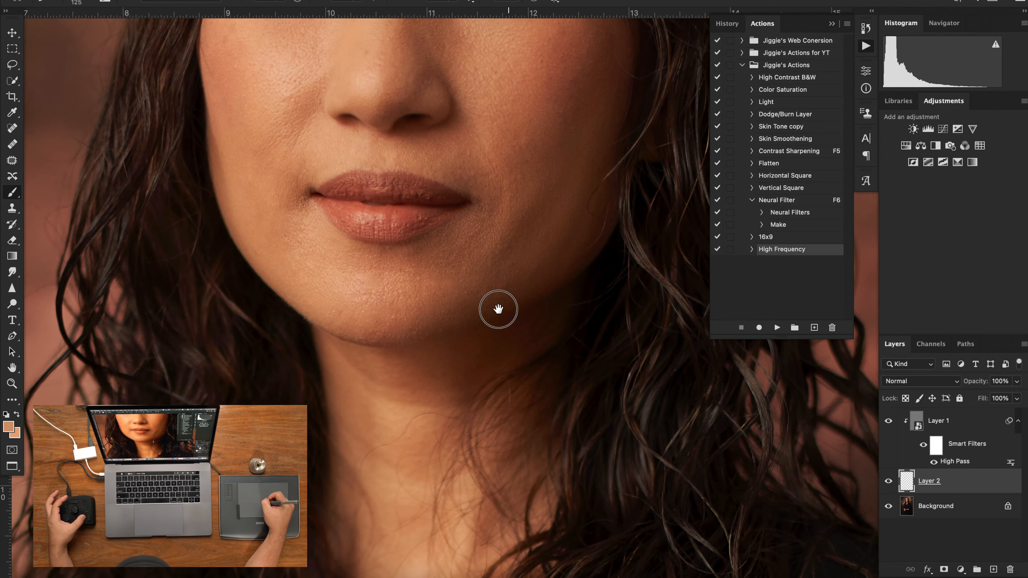
scroll(514, 183, "up", 2)
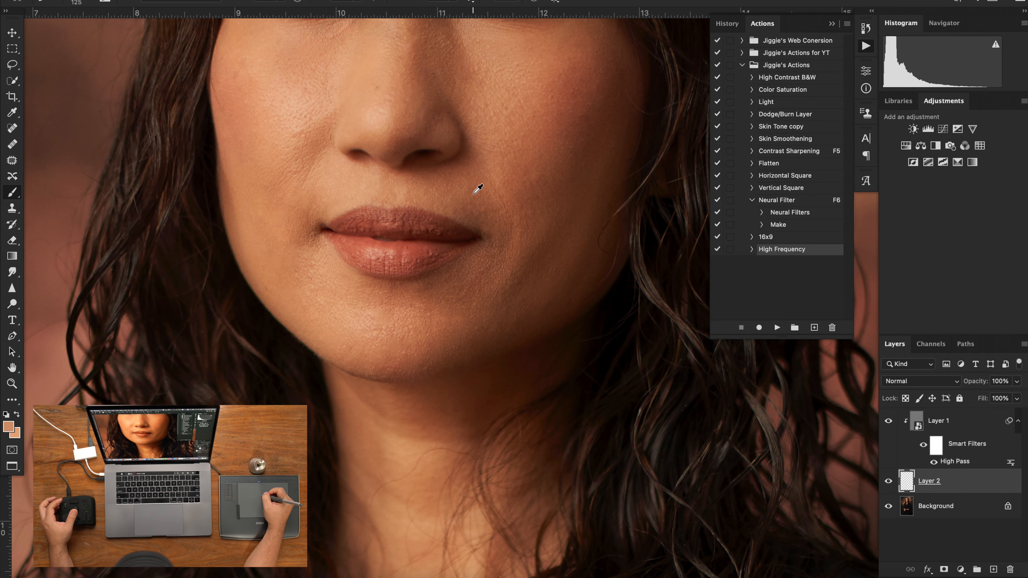
left_click_drag(469, 213, 490, 243)
key("bracketright")
key("bracketright")
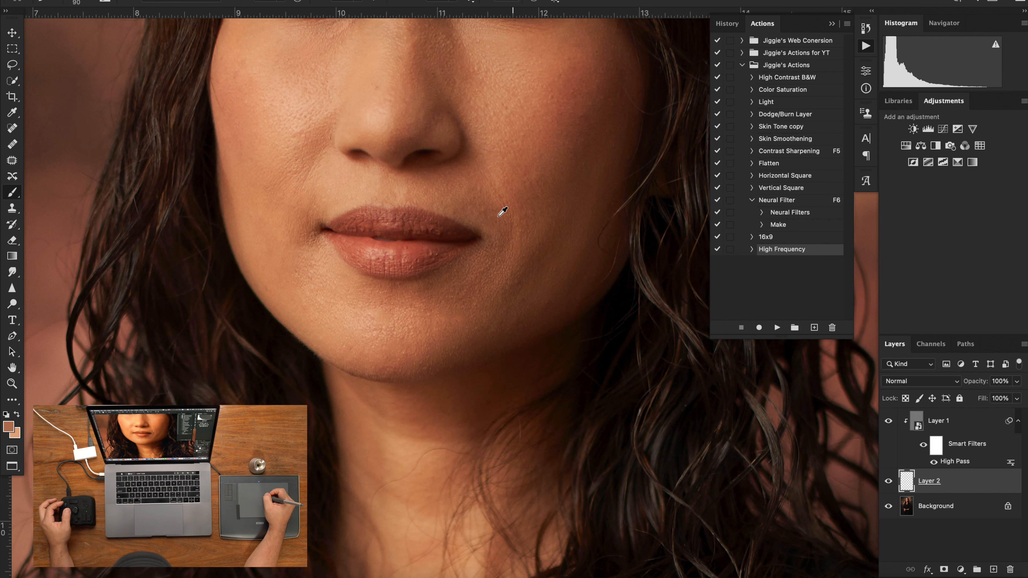
left_click(487, 203, "alt")
key("bracketright")
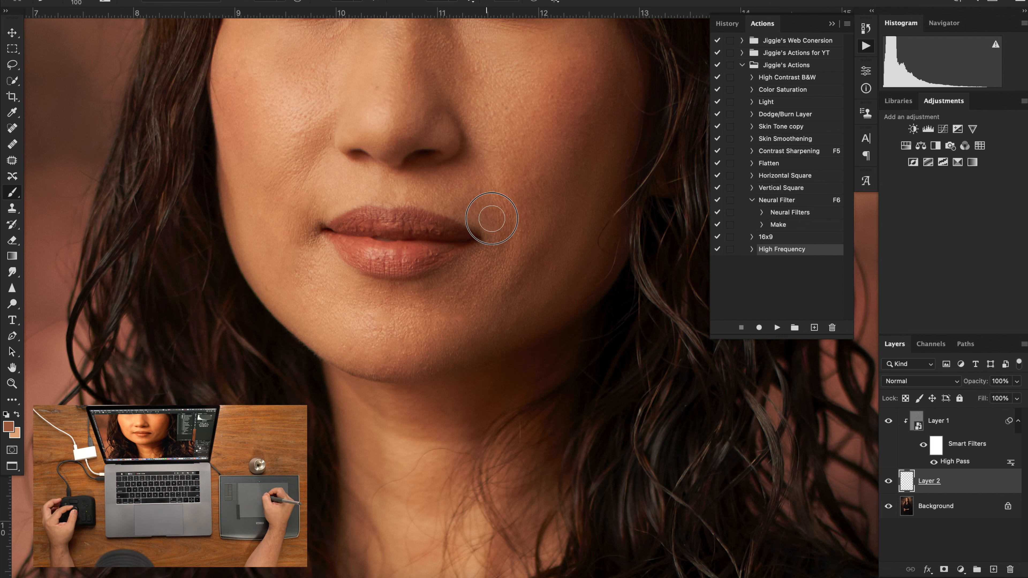
Step: Merge all the layers into the background and duplicate the merged image onto a new layer
scroll(433, 268, "up", 10)
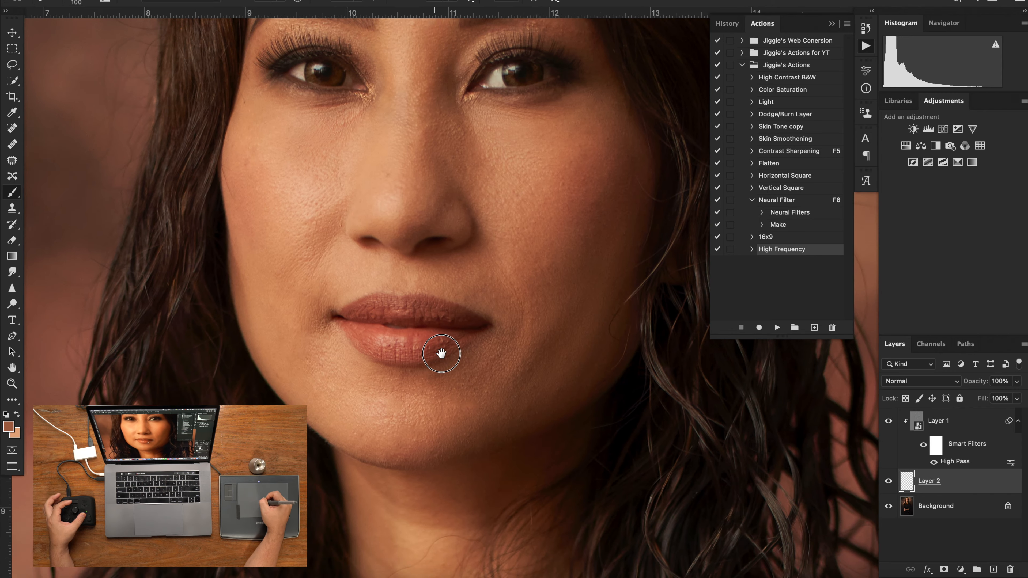
left_click(934, 421)
left_click(891, 504, "shift")
key("super+e")
key("super+j")
Step: Remove the small blemishes on the forehead and above the eyebrow with the Spot Healing Brush, reducing its tip to 40 px
scroll(434, 195, "up", 3)
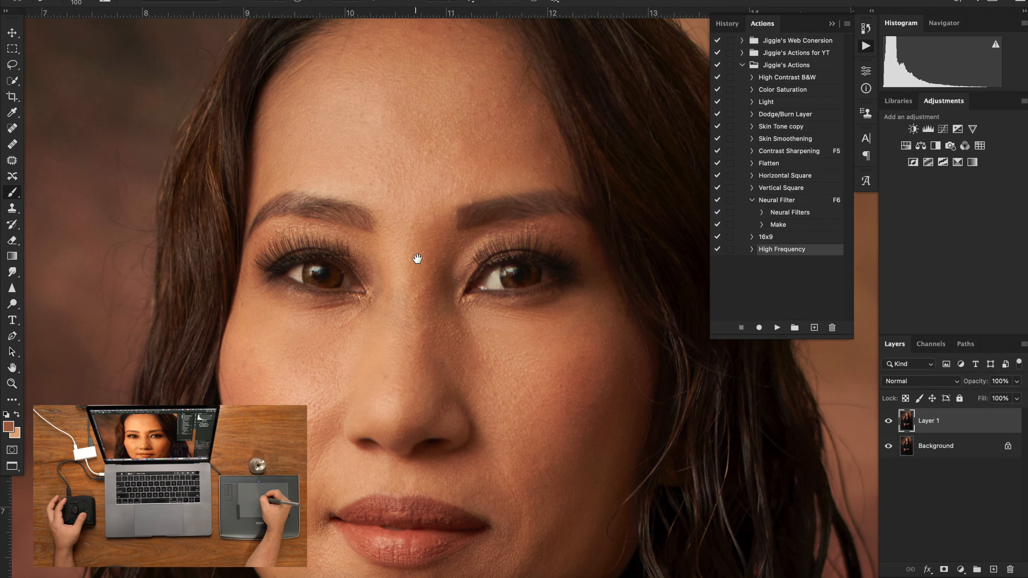
key("j")
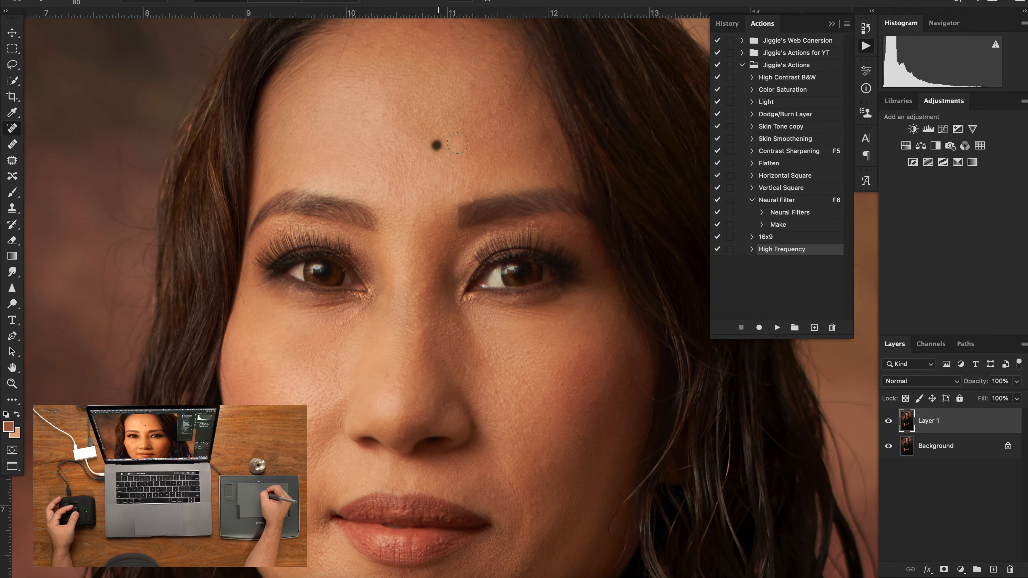
key("bracketleft")
key("bracketleft")
key("bracketleft")
key("bracketleft")
key("bracketleft")
scroll(490, 199, "up", 3)
left_click(425, 204)
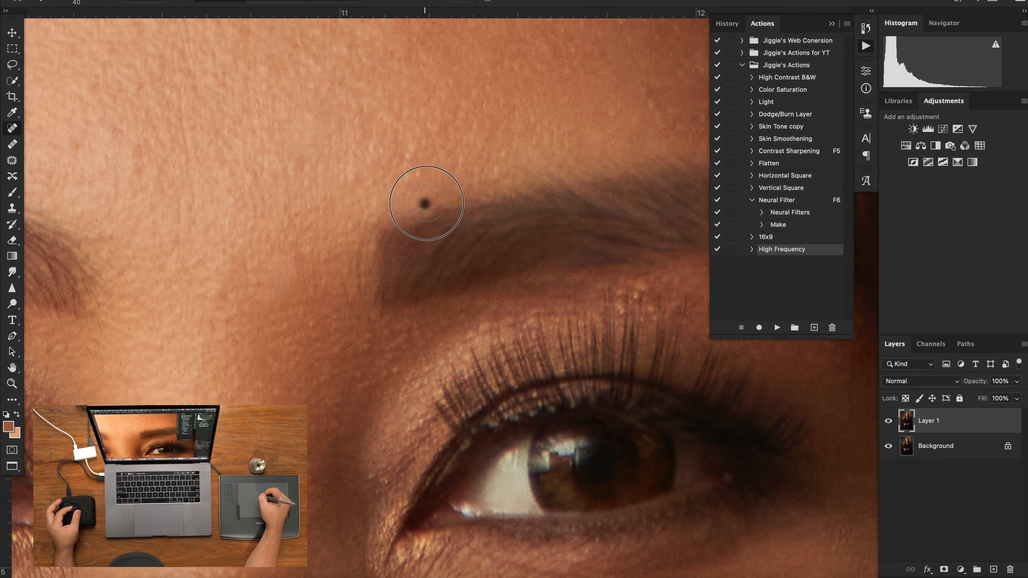
Step: Enlarge the Spot Healing Brush to 100 px and paint over the creases across the neck below the chin
scroll(425, 204, "down", 4)
left_click_drag(409, 324, 376, 85)
left_click_drag(364, 466, 356, 266)
scroll(366, 279, "down", 2)
key("bracketright")
key("bracketright")
key("bracketright")
key("bracketright")
key("bracketright")
key("bracketright")
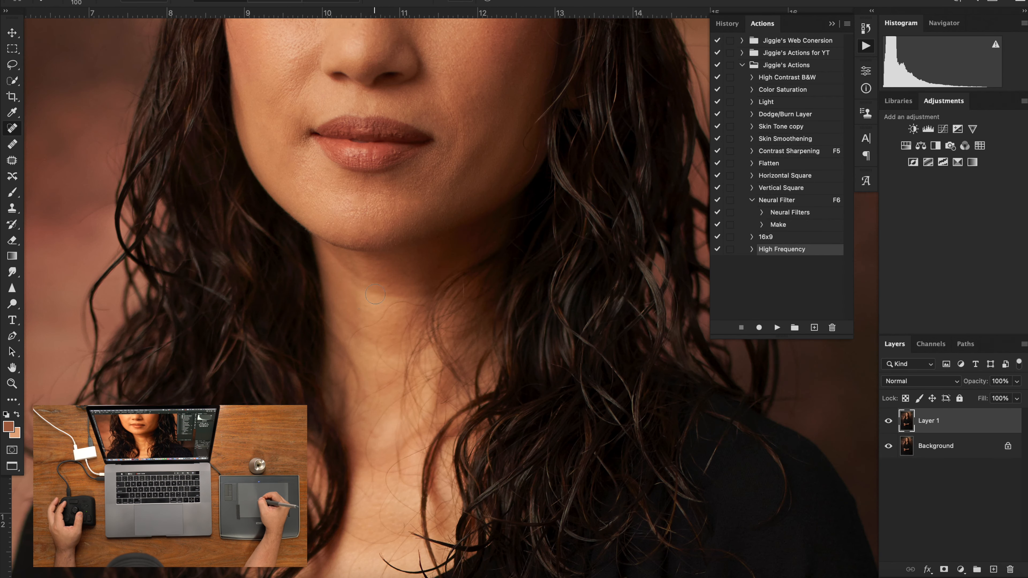
scroll(360, 294, "down", 2)
left_click_drag(355, 287, 405, 291)
left_click(356, 277)
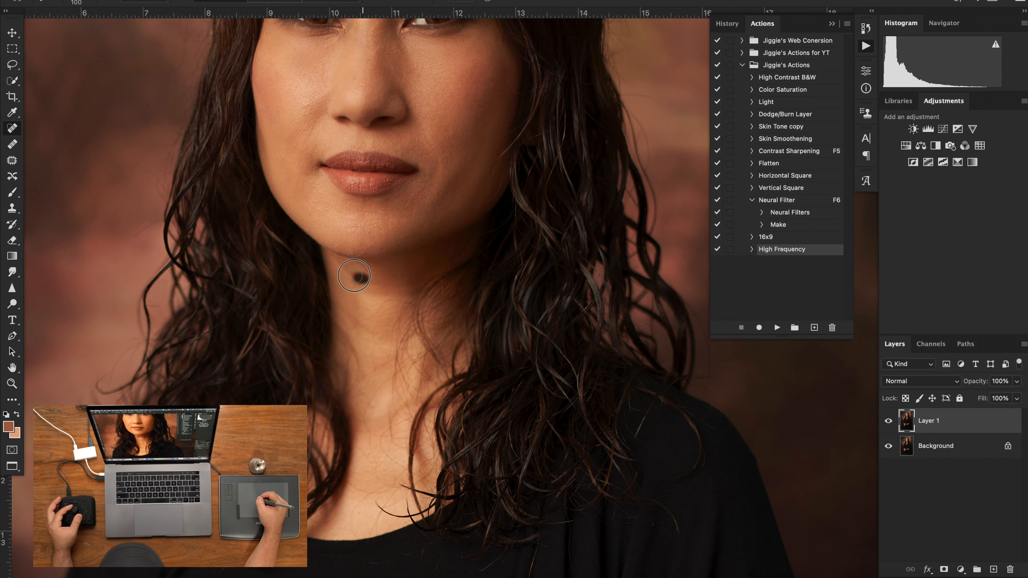
left_click_drag(342, 310, 369, 338)
scroll(392, 330, "down", 1)
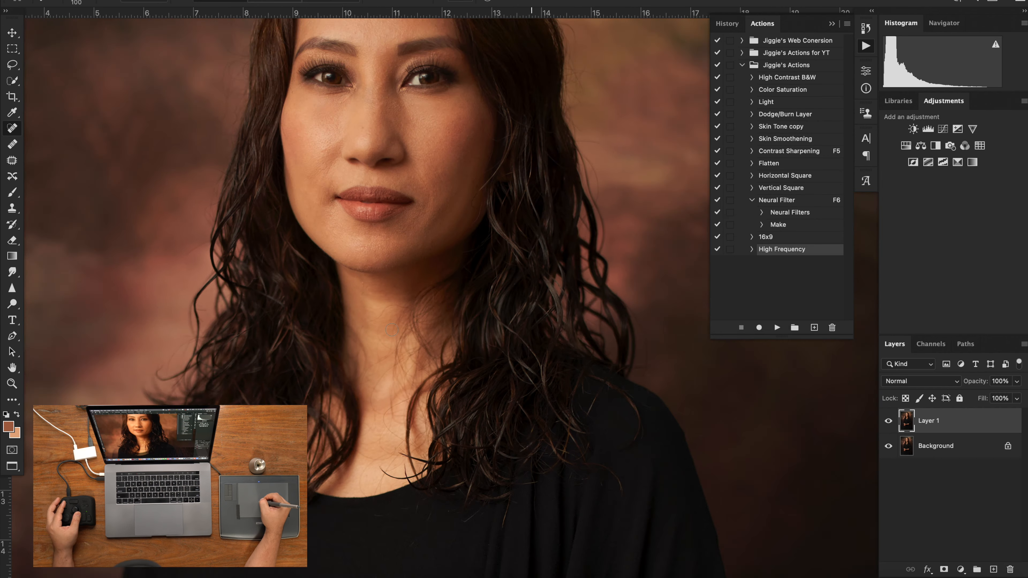
Step: Smooth the veins along the middle of the forearm with the Patch tool, clearing the selection after the repairs
scroll(391, 330, "down", 2)
left_click_drag(390, 418, 356, 188)
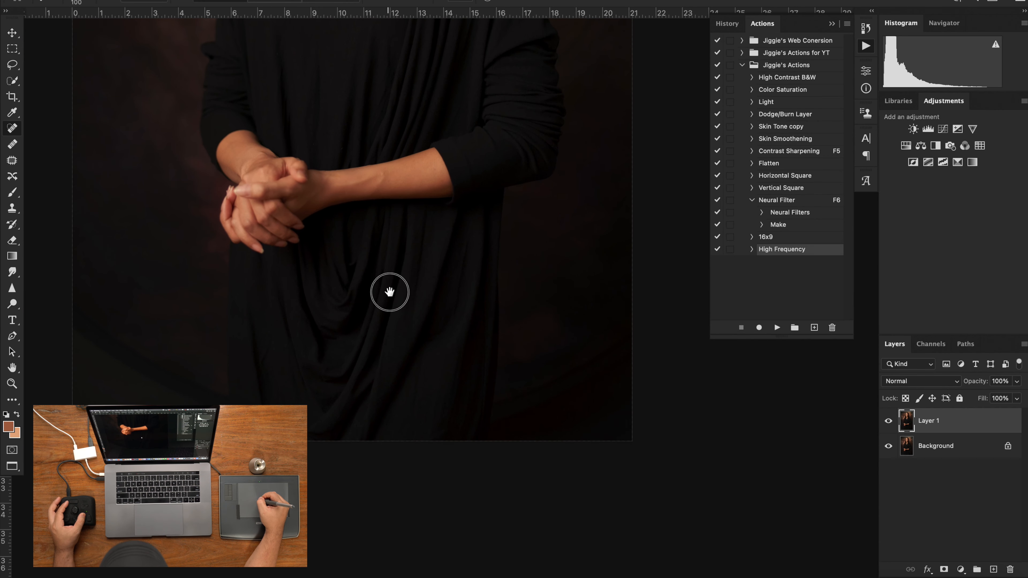
left_click_drag(390, 294, 395, 317)
scroll(374, 254, "up", 2)
scroll(375, 253, "up", 2)
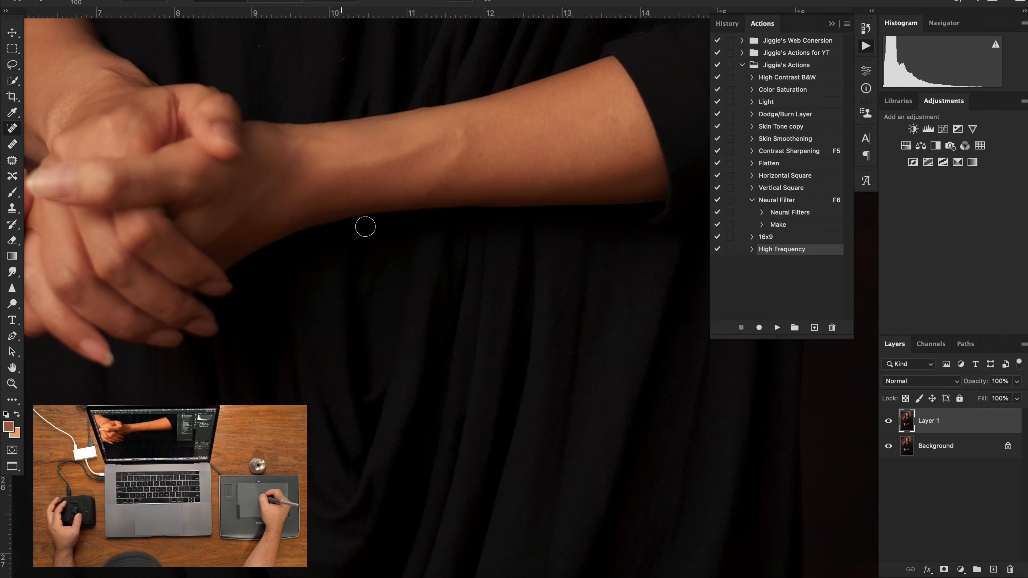
key("j")
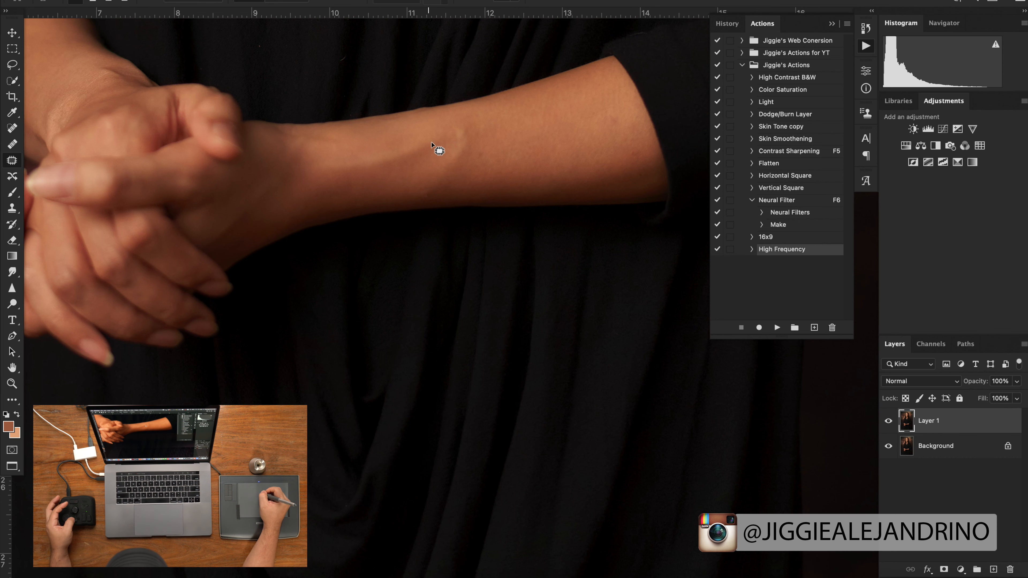
mouse_move(396, 143)
left_mouse_down()
mouse_move(337, 157)
mouse_move(345, 177)
mouse_move(415, 163)
mouse_move(436, 137)
left_mouse_up()
mouse_move(404, 165)
left_mouse_down()
mouse_move(404, 188)
mouse_move(477, 145)
mouse_move(456, 127)
mouse_move(484, 150)
mouse_move(424, 174)
left_mouse_up()
key("super+d")
key("super+d")
key("super+d")
Step: Patch the remaining raised bump on the forearm with nearby smooth skin and clear the selections
mouse_move(467, 124)
left_mouse_down()
mouse_move(444, 197)
mouse_move(467, 133)
left_mouse_up()
left_click_drag(461, 164, 483, 164)
key("super+d")
mouse_move(444, 137)
left_mouse_down()
mouse_move(428, 170)
mouse_move(441, 138)
mouse_move(442, 178)
left_mouse_up()
key("super+d")
Step: Examine the dress, the neckline and the full portrait for remaining distractions
left_click_drag(268, 180, 278, 333)
left_click_drag(367, 239, 341, 334)
left_click_drag(381, 203, 376, 356)
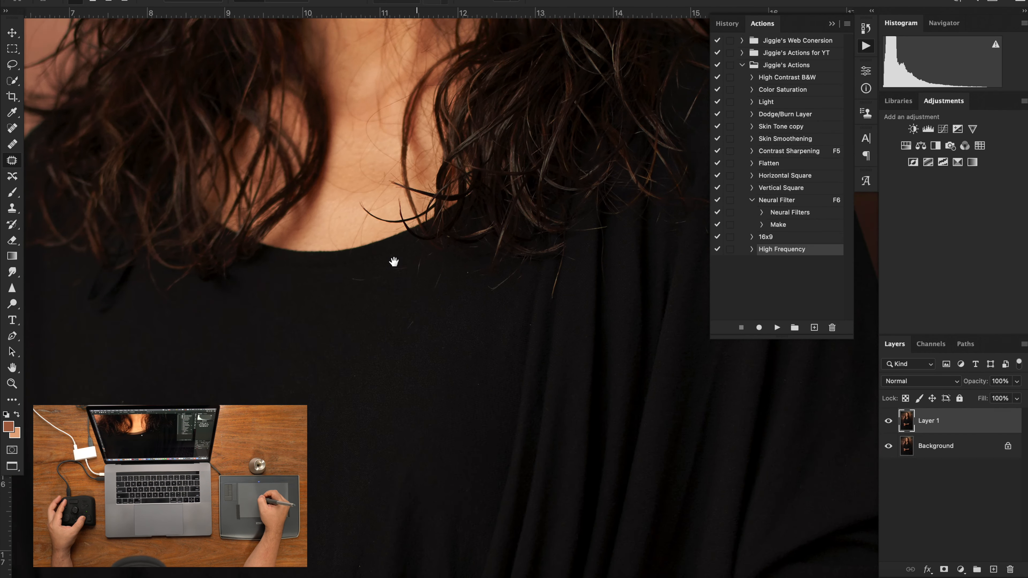
key("super+minus")
key("super+minus")
key("super+minus")
key("super+minus")
left_click_drag(326, 261, 406, 225)
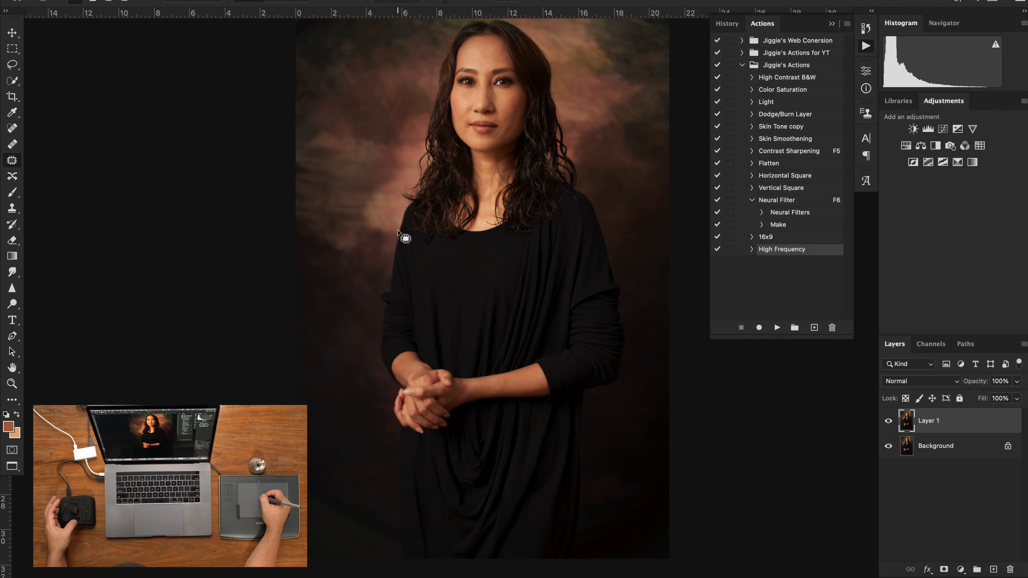
Step: Clone sampled backdrop over the dark curved edge in the photo's upper-left corner with the Clone Stamp at 900 px
key("s")
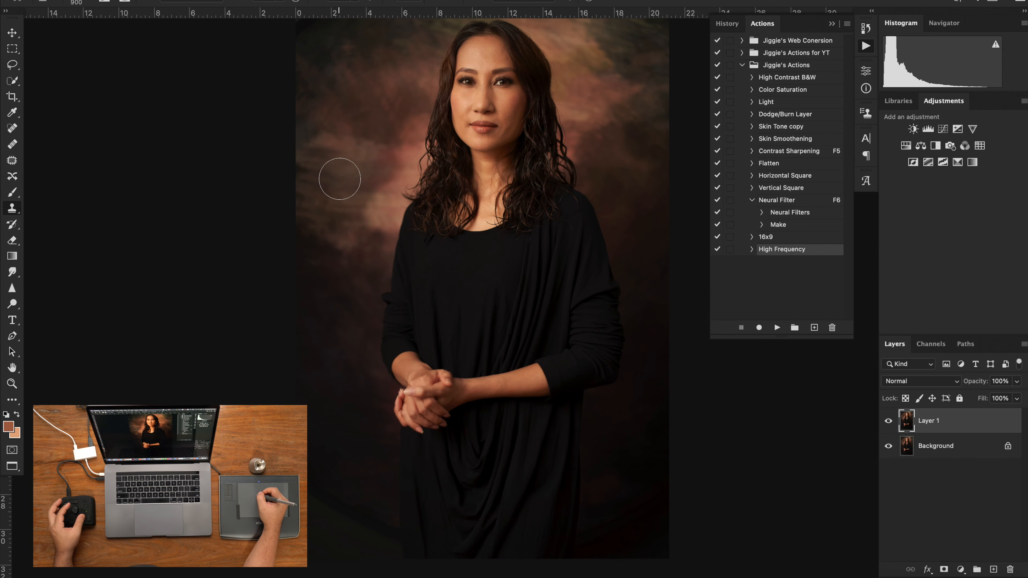
left_click_drag(362, 138, 350, 258)
scroll(358, 175, "down", 3)
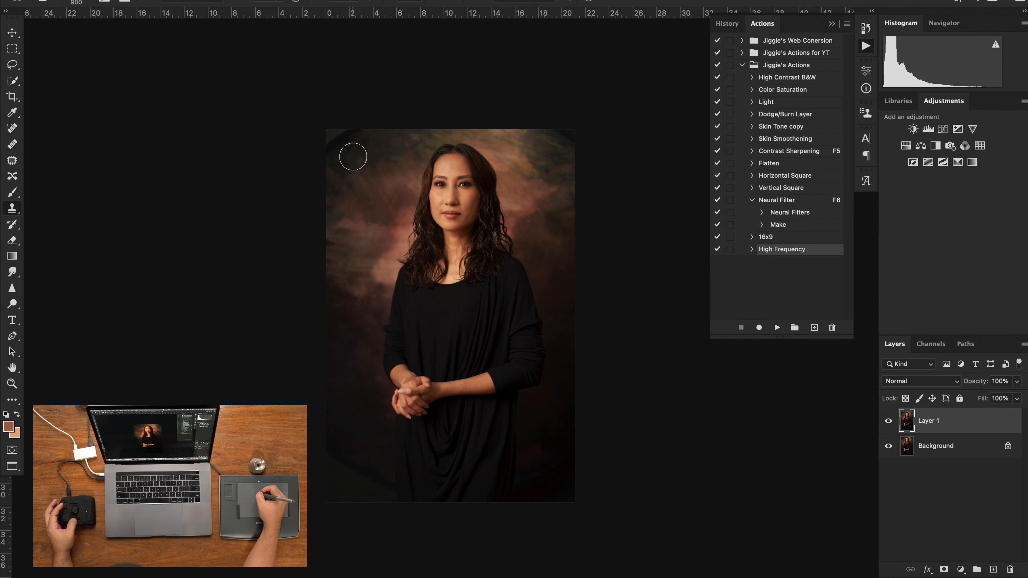
left_click(349, 158, "alt")
mouse_move(336, 154)
left_mouse_down()
mouse_move(328, 123)
mouse_move(326, 136)
left_mouse_up()
left_click(340, 149, "alt")
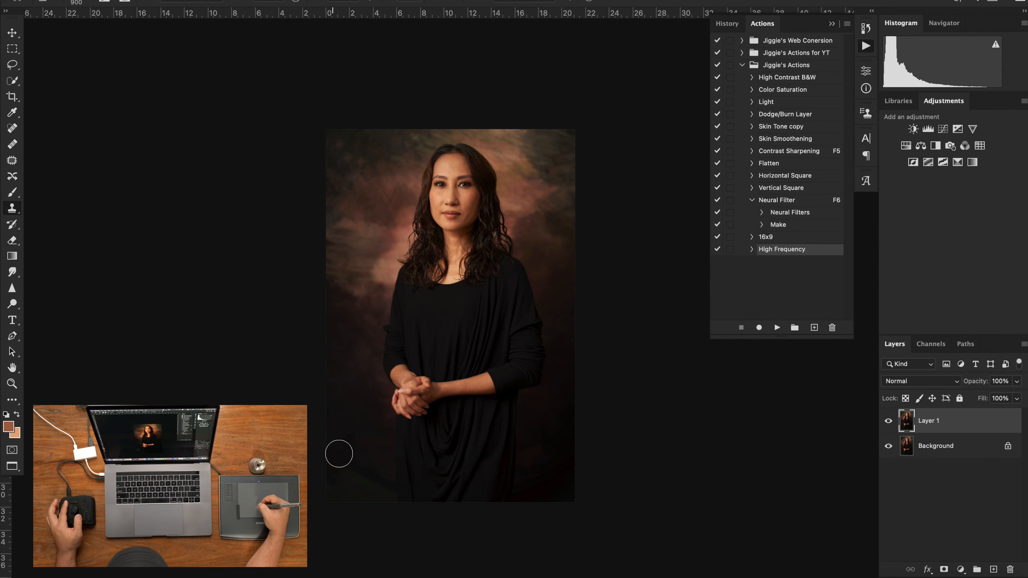
Step: Sample clean dark backdrop and clone it over the curved edge in the photo's lower-left corner beside the dress
scroll(338, 452, "up", 5)
left_click_drag(340, 301, 323, 278)
left_click_drag(351, 462, 357, 301)
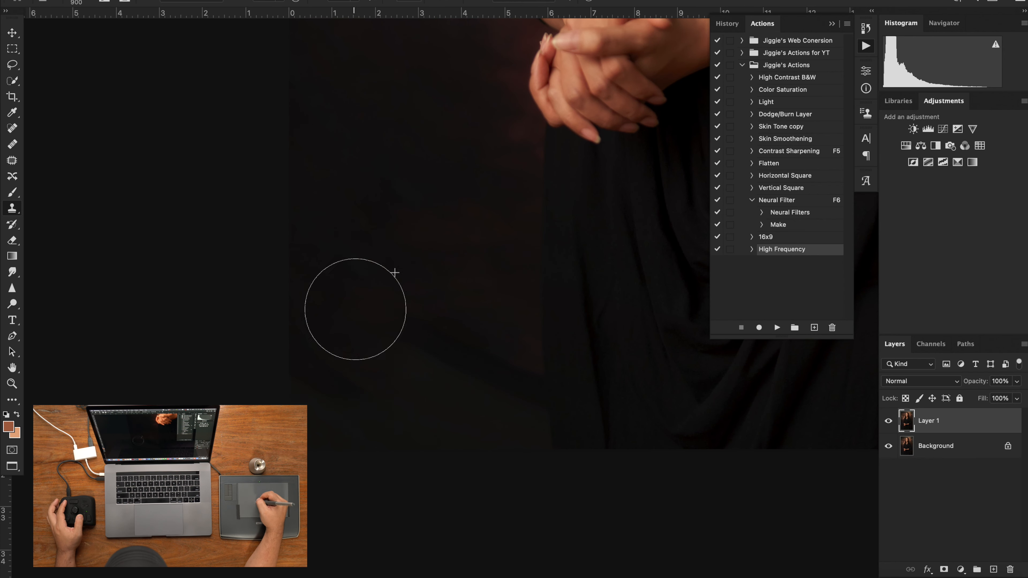
left_click_drag(319, 399, 336, 434)
left_click_drag(342, 428, 363, 406)
left_click(401, 211, "alt")
left_click_drag(429, 367, 381, 457)
left_click(383, 242, "alt")
left_click_drag(398, 375, 426, 428)
mouse_move(496, 400)
left_mouse_down()
mouse_move(494, 384)
mouse_move(517, 379)
mouse_move(520, 437)
left_mouse_up()
Step: Clone sampled backdrop over the curved edge in the photo's lower-right corner, enlarging the Clone Stamp brush from 300 to 900 px
left_click_drag(428, 330, 345, 316)
mouse_move(473, 308)
left_mouse_down()
mouse_move(384, 326)
mouse_move(380, 317)
left_mouse_up()
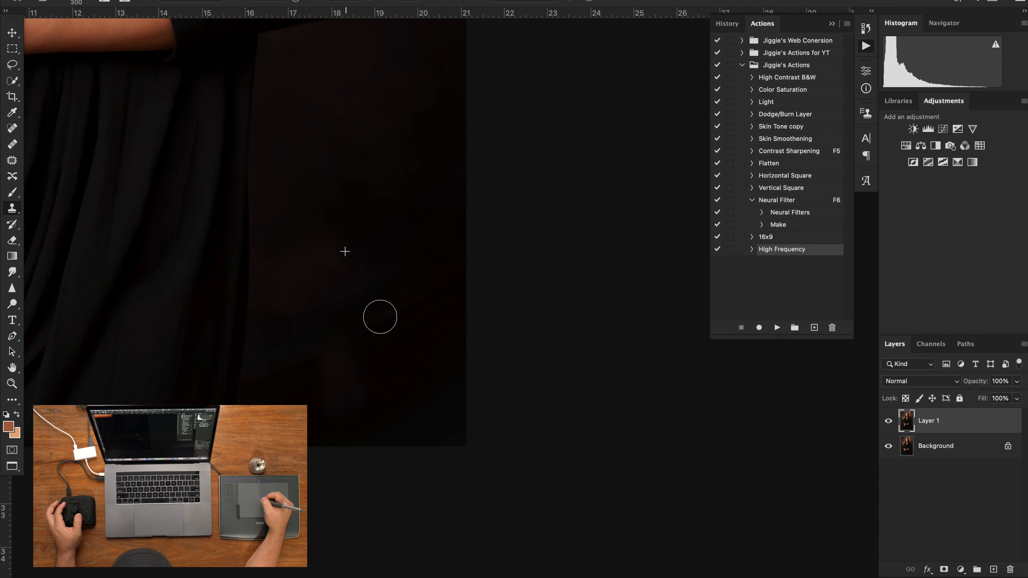
scroll(390, 257, "up", 2)
scroll(390, 251, "down", 2)
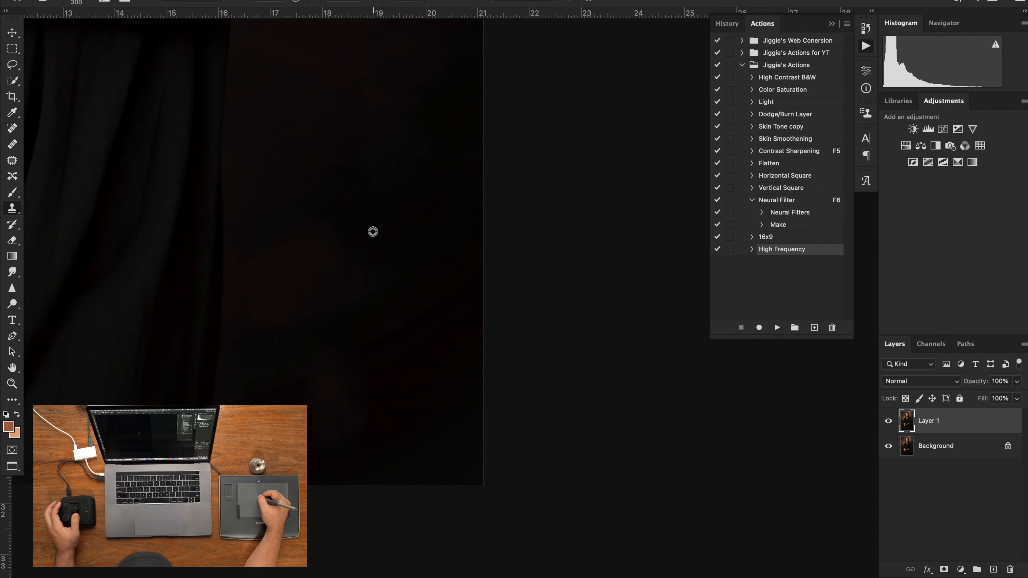
mouse_move(368, 375)
left_mouse_down()
mouse_move(407, 414)
mouse_move(423, 362)
left_mouse_up()
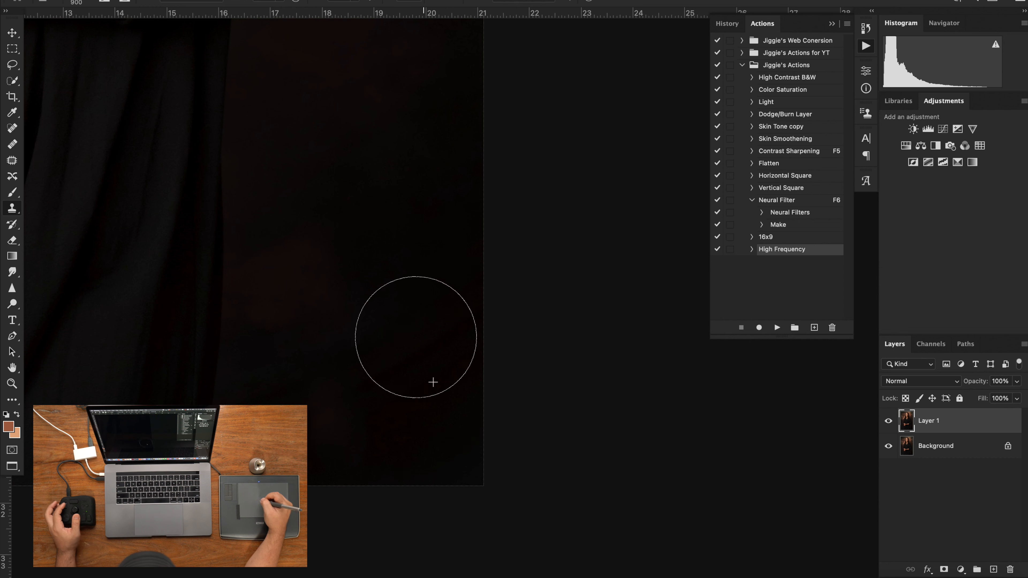
mouse_move(285, 456)
left_mouse_down()
mouse_move(416, 420)
mouse_move(428, 399)
left_mouse_up()
left_click(362, 246, "alt")
mouse_move(433, 321)
left_mouse_down()
mouse_move(453, 353)
mouse_move(421, 364)
left_mouse_up()
left_click_drag(380, 239, 443, 335)
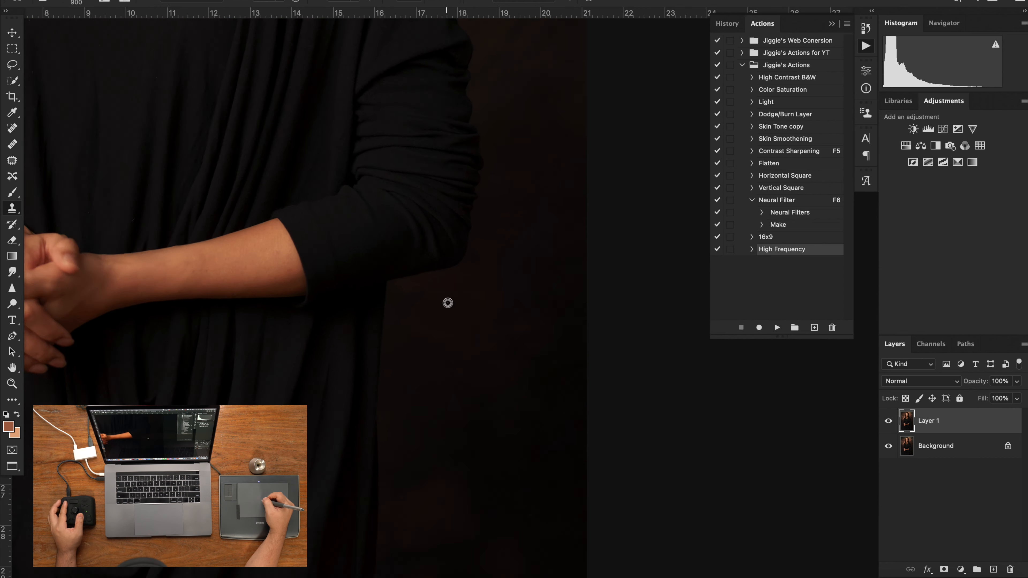